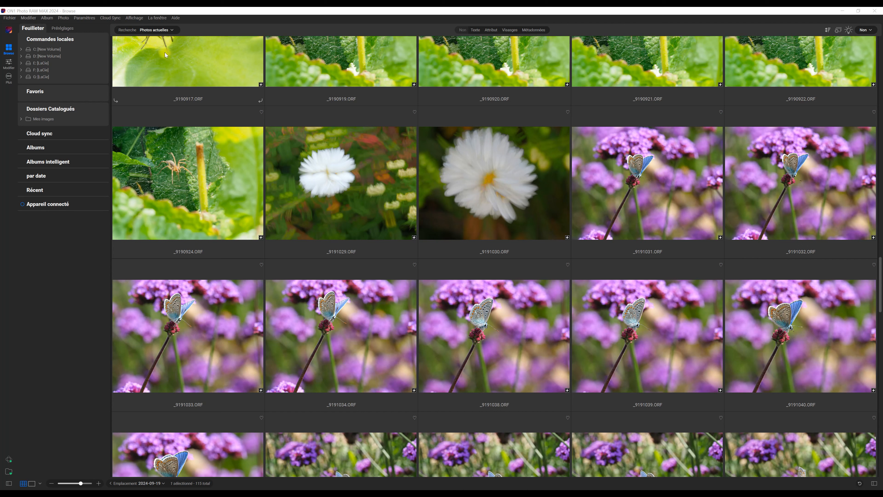
Step: View the version information of ON1 Photo RAW MAX 2024 and dismiss it
{"action": "left_click", "coordinate": [176, 18]}
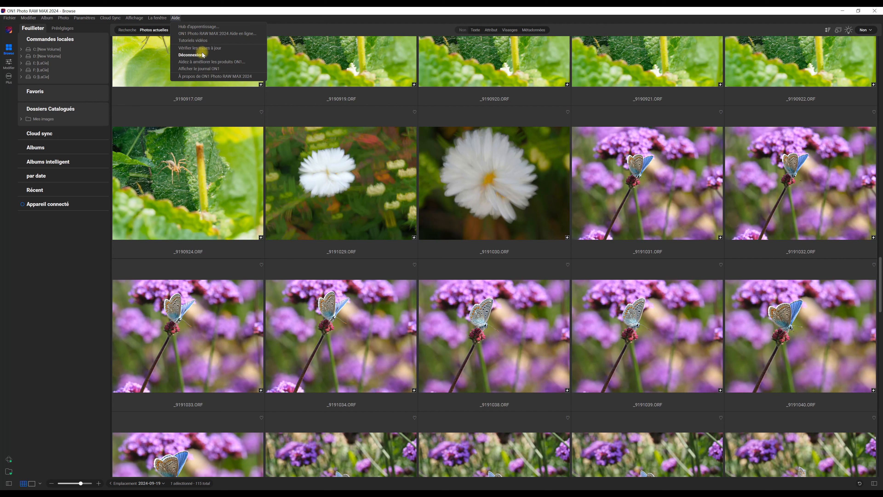
{"action": "left_click", "coordinate": [219, 76]}
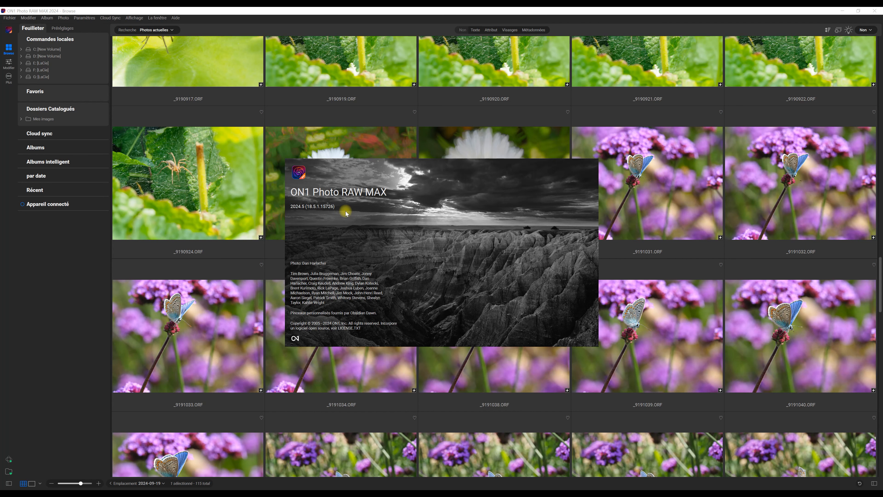
{"action": "key", "text": "Escape"}
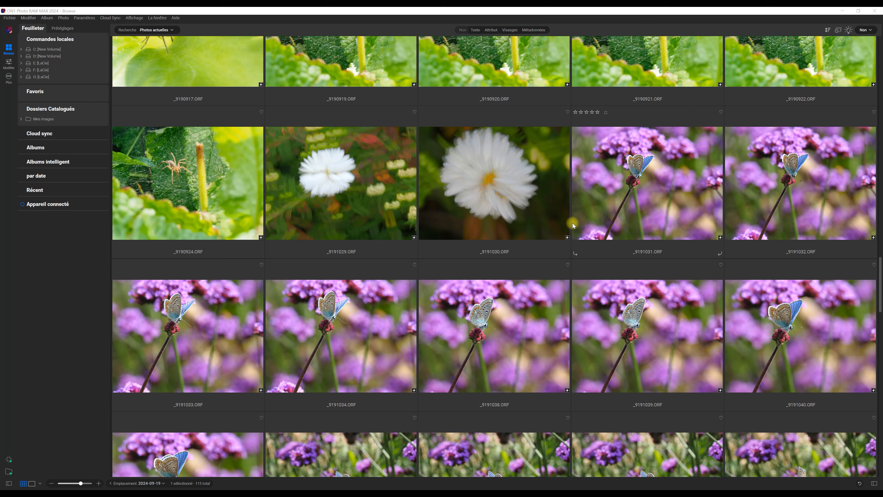
Step: Open the preferences and examine the file options, including the ON1 sidecar file setting
{"action": "left_click", "coordinate": [27, 18]}
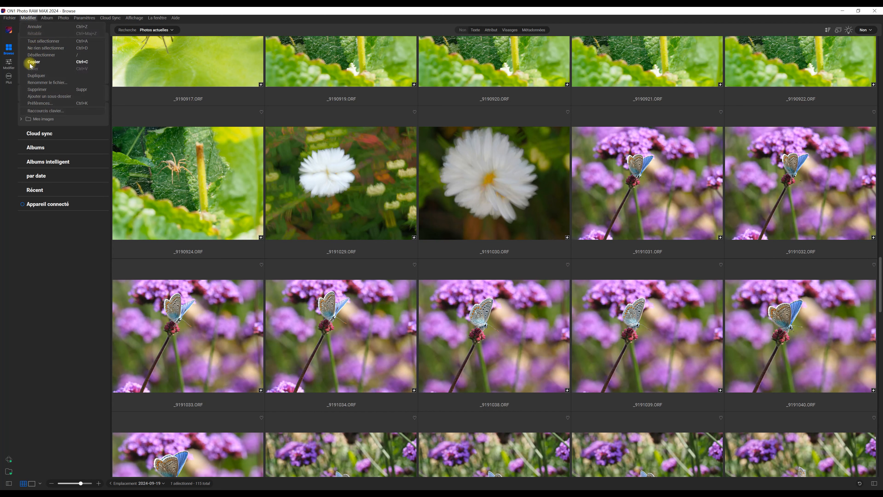
{"action": "left_click", "coordinate": [44, 103]}
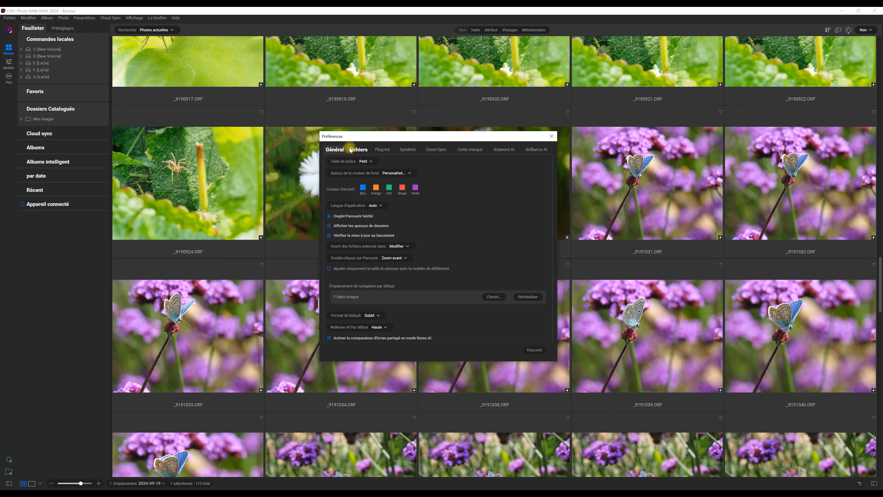
{"action": "left_click", "coordinate": [359, 150]}
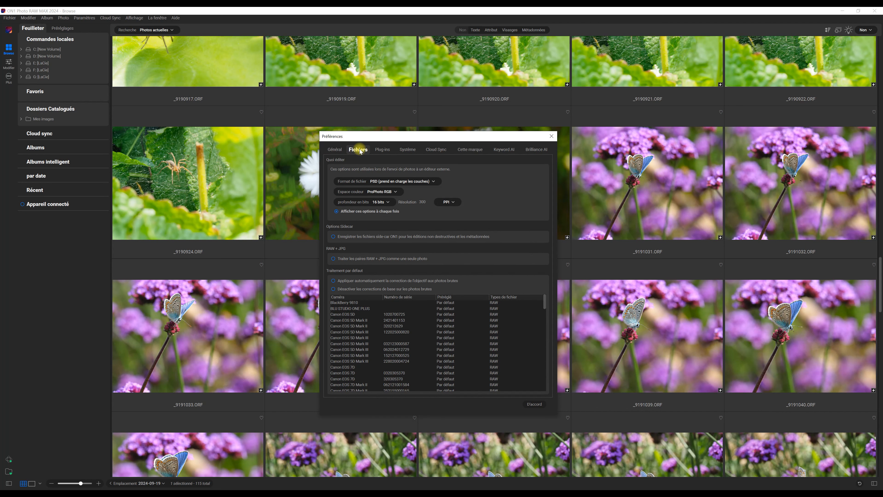
{"action": "left_click", "coordinate": [333, 237]}
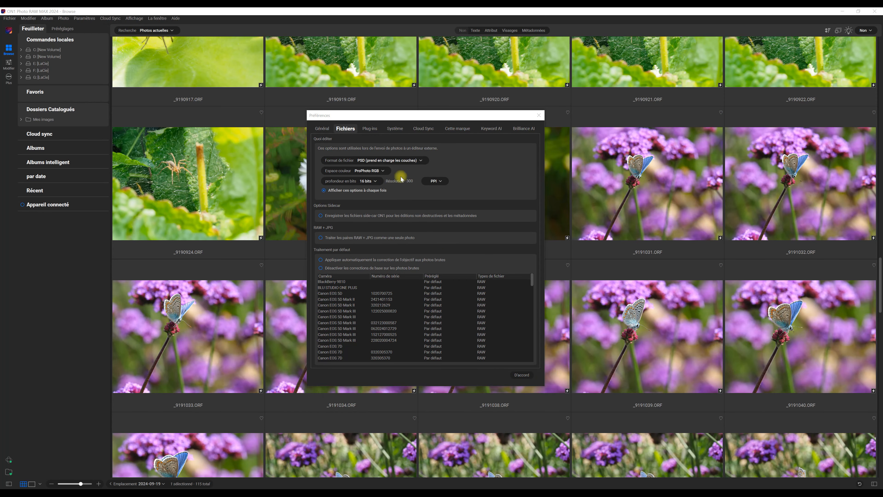
Step: Check the AI processor and catalogue processor usage choices in the system preferences, leaving catalogue usage on Normal
{"action": "left_click", "coordinate": [400, 129]}
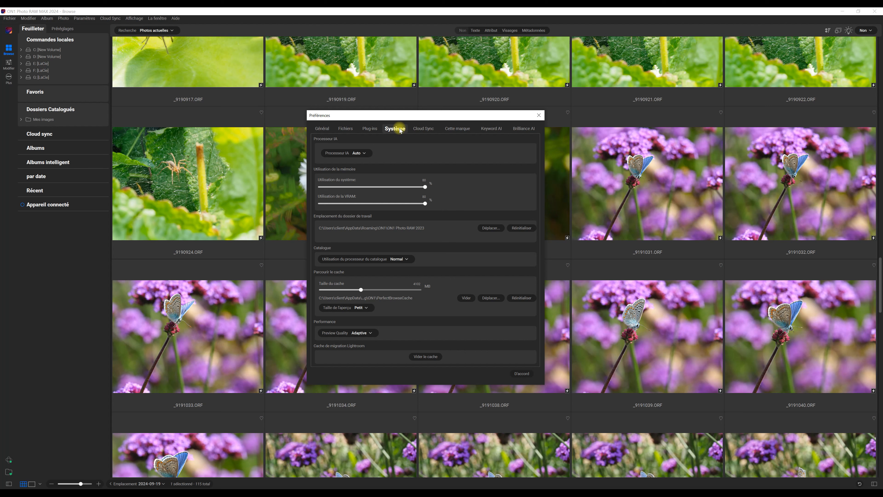
{"action": "left_click", "coordinate": [365, 153]}
{"action": "left_click", "coordinate": [408, 259]}
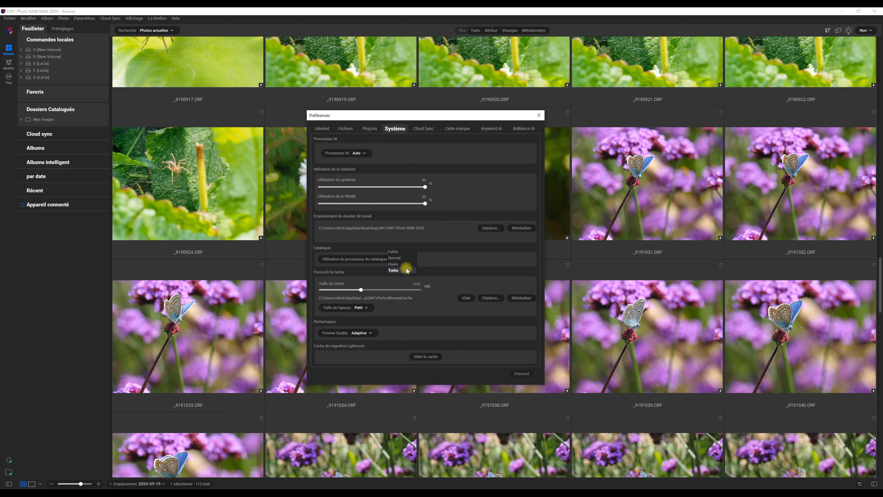
{"action": "left_click", "coordinate": [405, 259]}
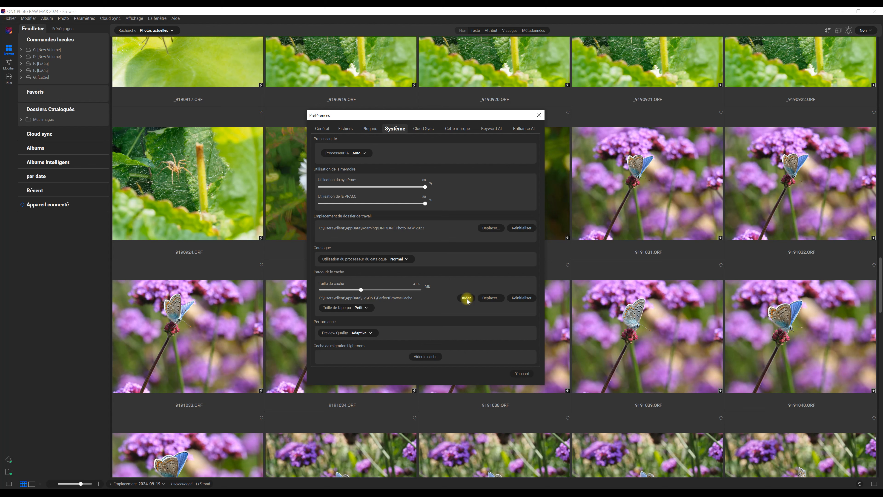
Step: Check the browse cache preview size and Preview Quality choices, leaving them on Petit and Adaptive
{"action": "left_click", "coordinate": [367, 308]}
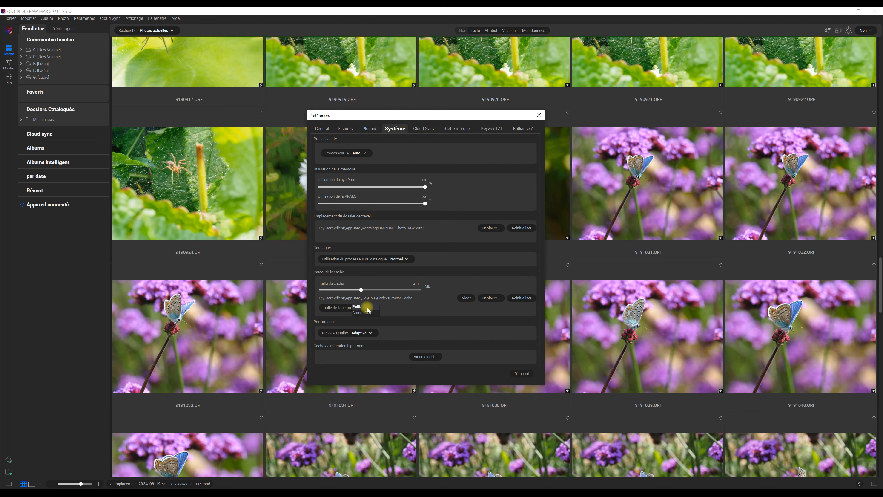
{"action": "left_click", "coordinate": [368, 307]}
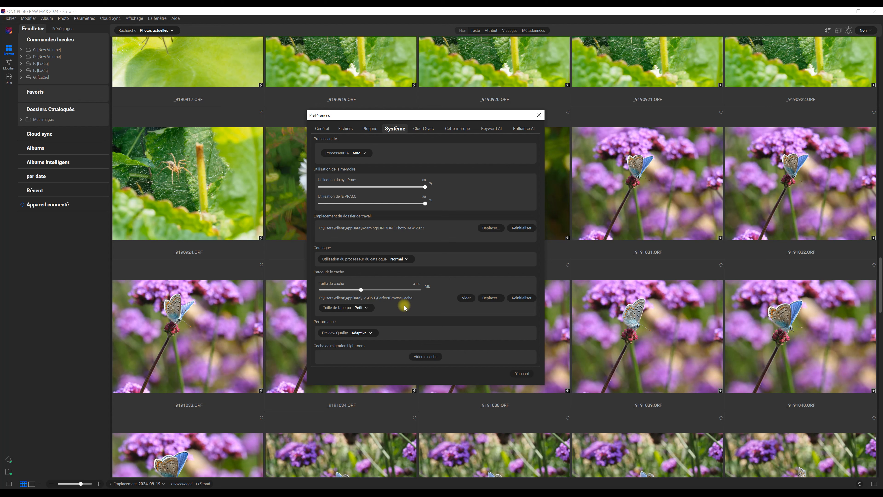
{"action": "left_click", "coordinate": [370, 307]}
{"action": "left_click", "coordinate": [408, 307]}
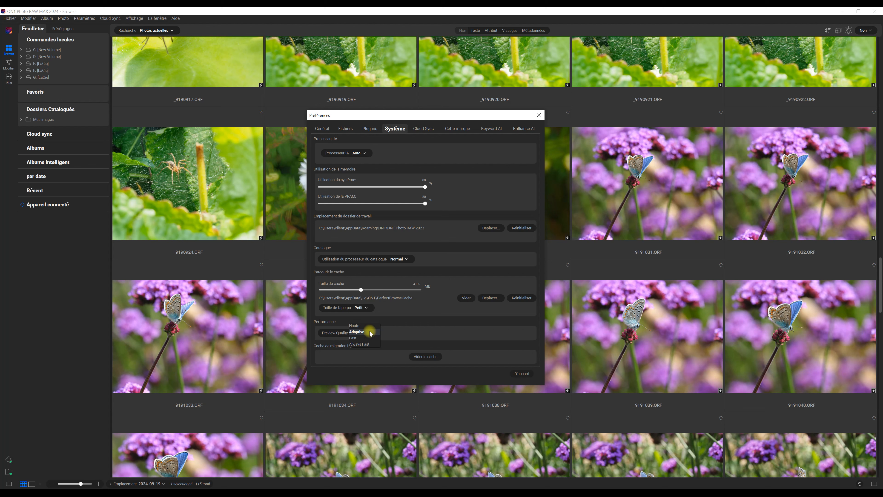
{"action": "left_click", "coordinate": [371, 332]}
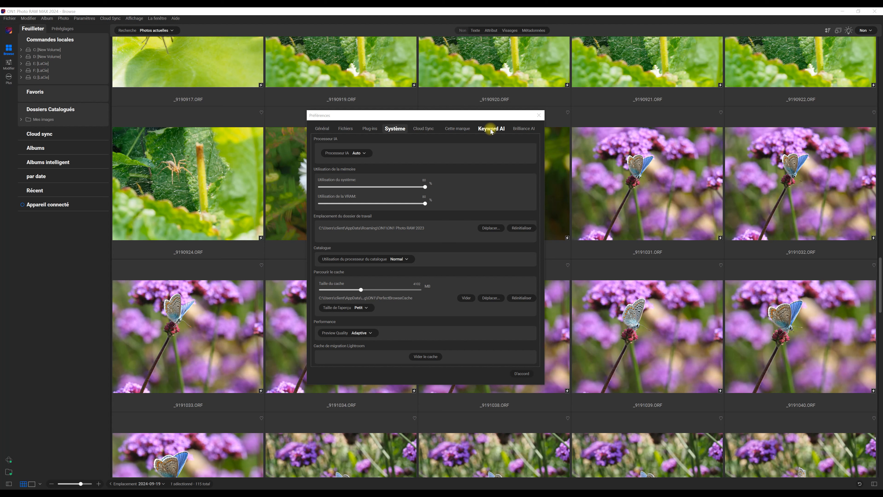
Step: Examine the Keyword AI and Brilliance AI preferences, including the NoNoise AI and Portrait AI choices, and close the preferences
{"action": "left_click", "coordinate": [491, 129]}
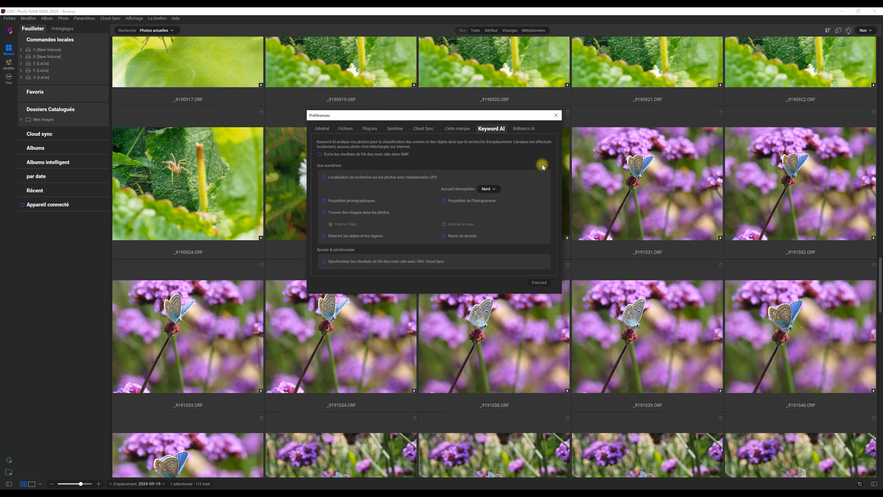
{"action": "left_click", "coordinate": [531, 130]}
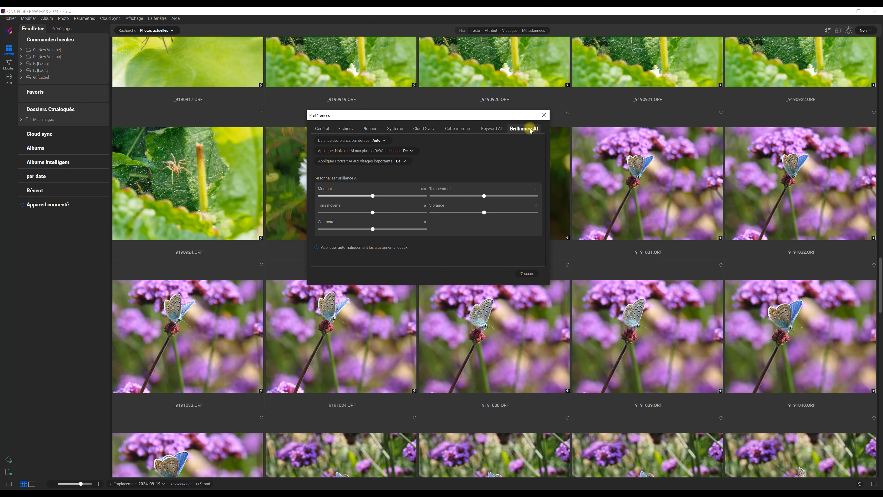
{"action": "left_click", "coordinate": [412, 151]}
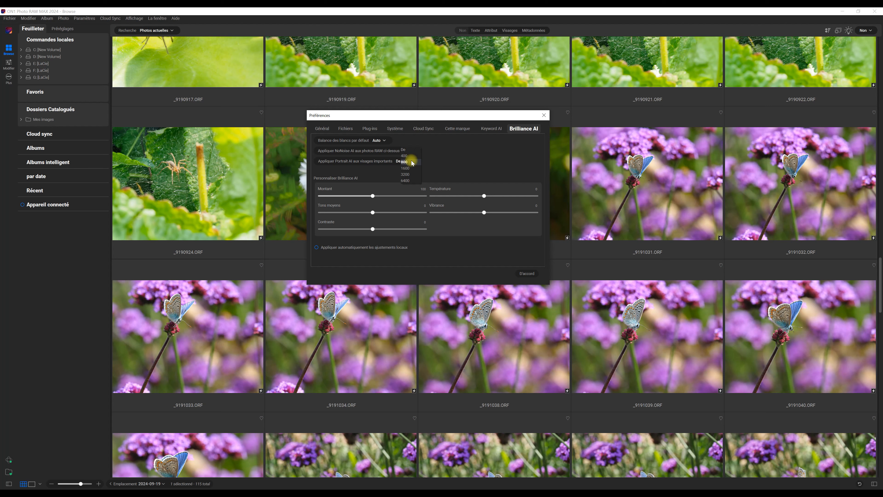
{"action": "left_click", "coordinate": [446, 155]}
{"action": "left_click", "coordinate": [405, 161]}
{"action": "left_click", "coordinate": [405, 161]}
{"action": "left_click", "coordinate": [526, 274]}
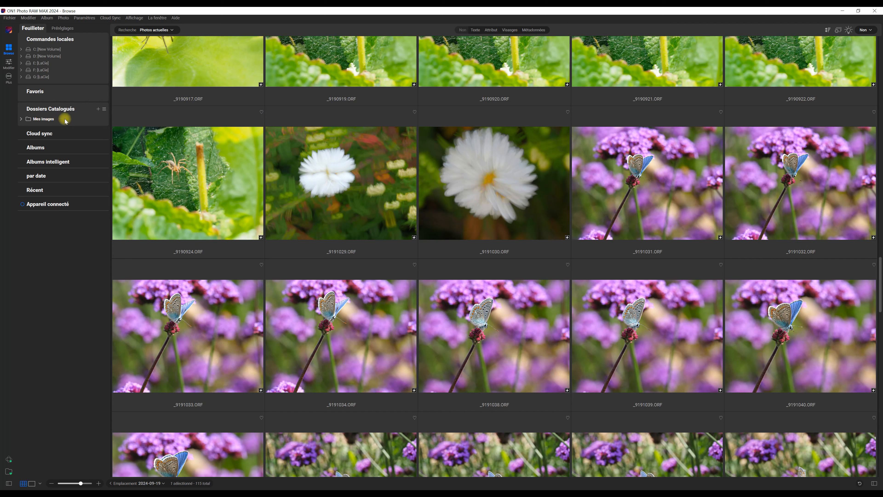
Step: Open the catalogue properties of the Mes images folder and check the preview size choices, leaving Intégré selected
{"action": "right_click", "coordinate": [52, 120]}
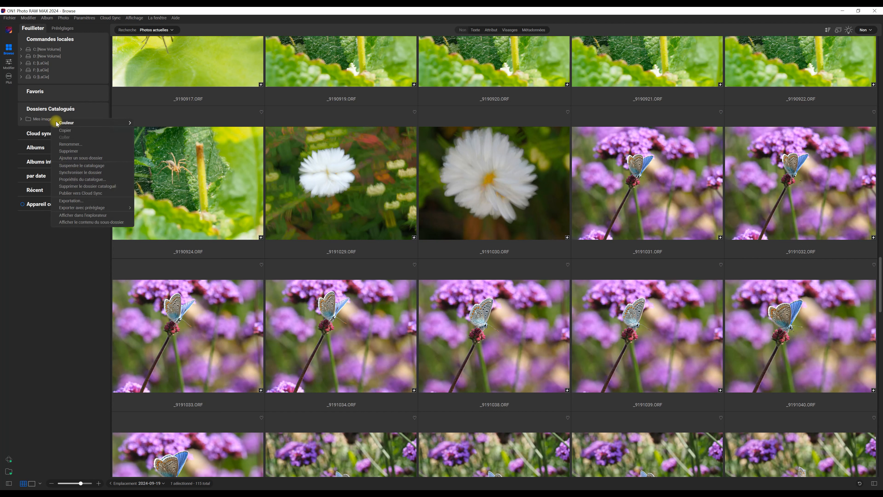
{"action": "left_click", "coordinate": [89, 179]}
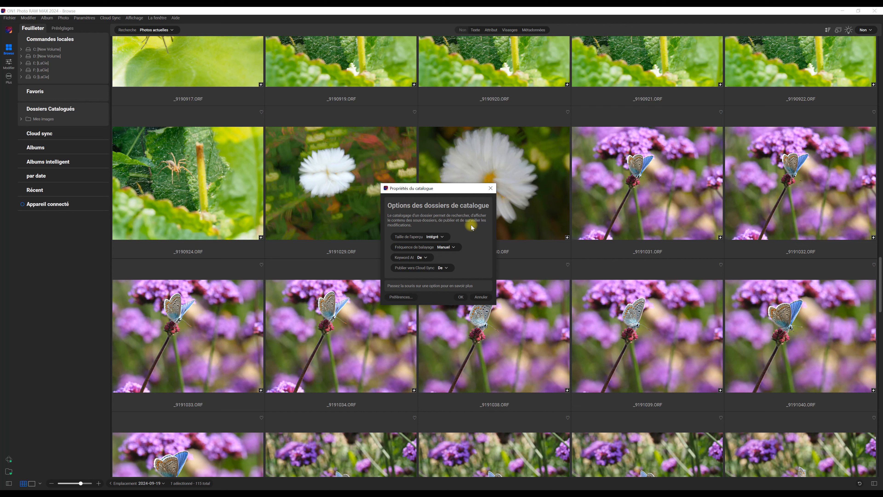
{"action": "left_click", "coordinate": [443, 236]}
{"action": "left_click", "coordinate": [431, 236]}
Step: Check the catalogue's scan frequency and Keyword AI choices, leaving them on Manuel and De
{"action": "left_click", "coordinate": [452, 247]}
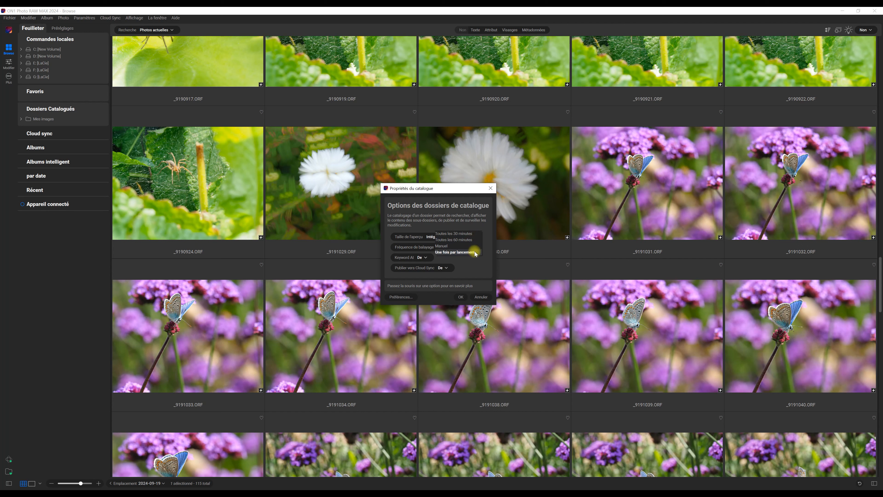
{"action": "left_click", "coordinate": [470, 245]}
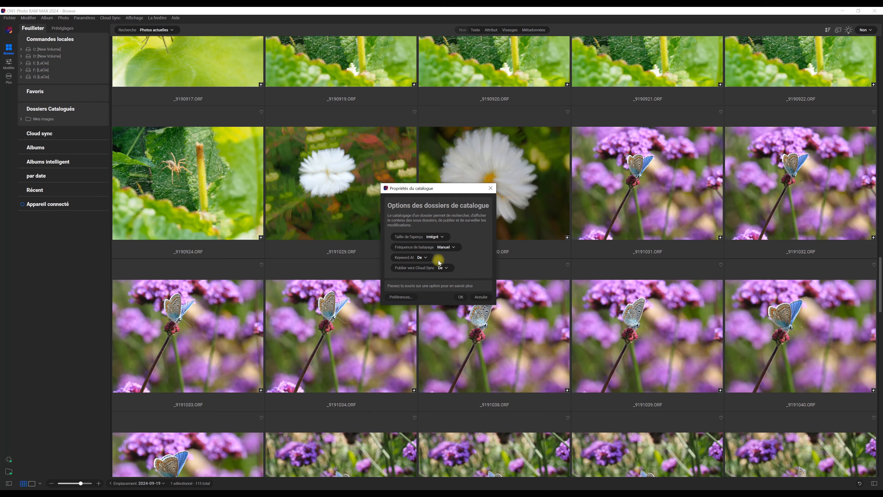
{"action": "mouse_move", "coordinate": [428, 257]}
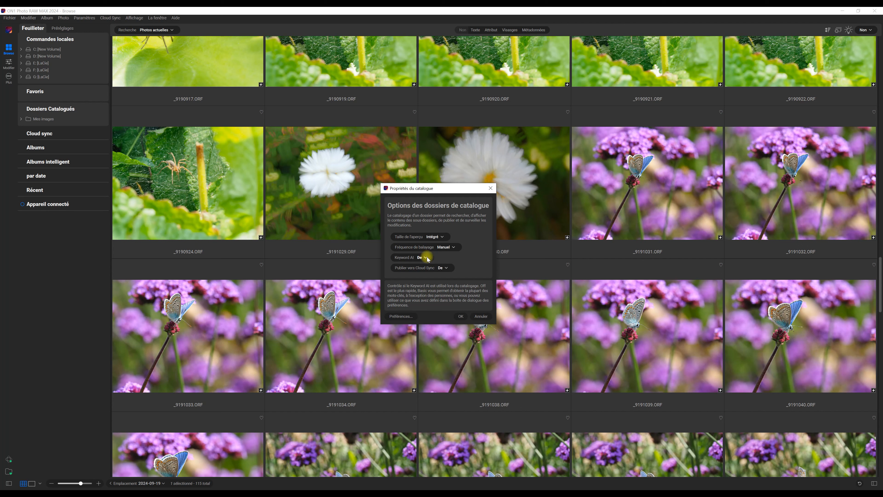
{"action": "left_click", "coordinate": [425, 258]}
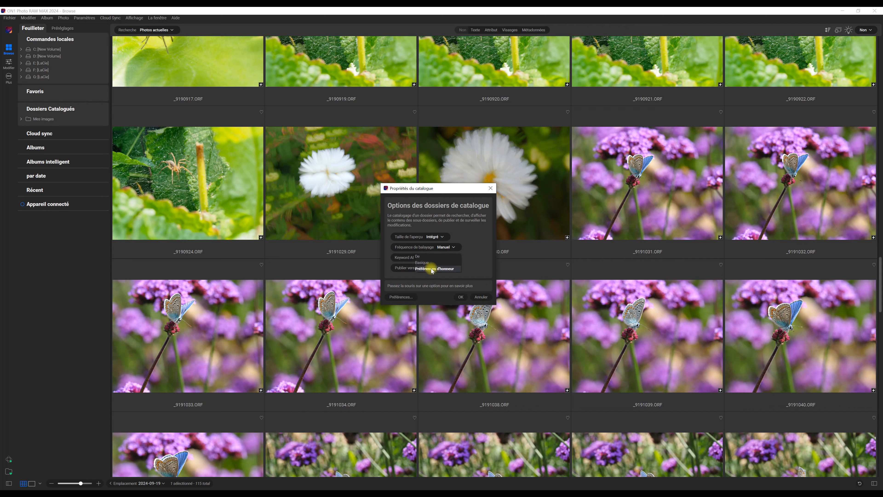
{"action": "left_click", "coordinate": [426, 259]}
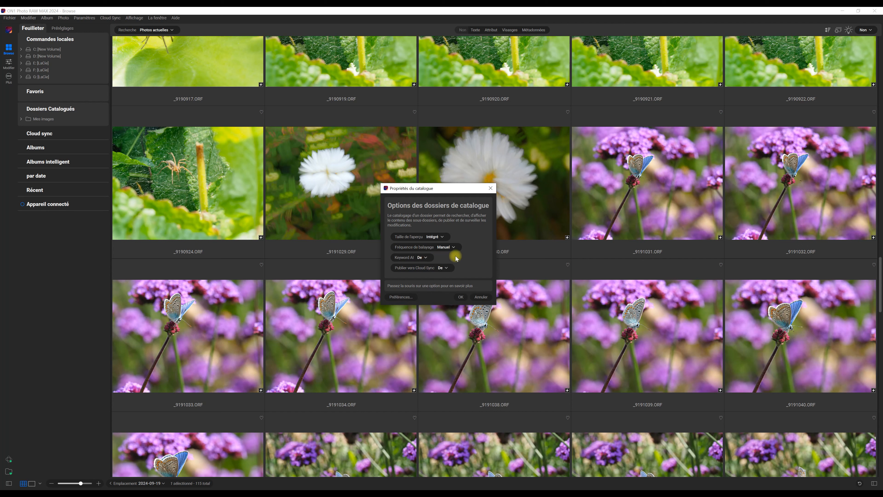